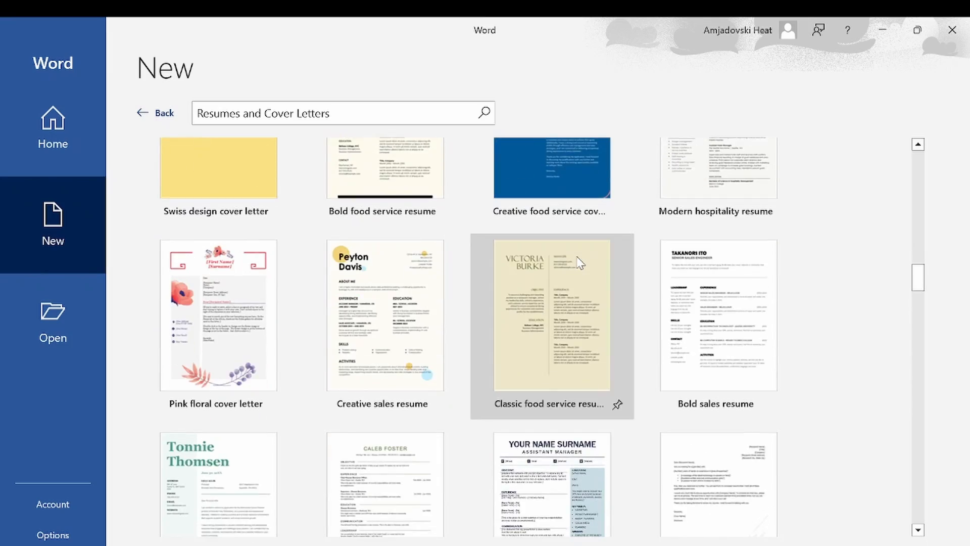
pyautogui.scroll(-8, 577, 257)
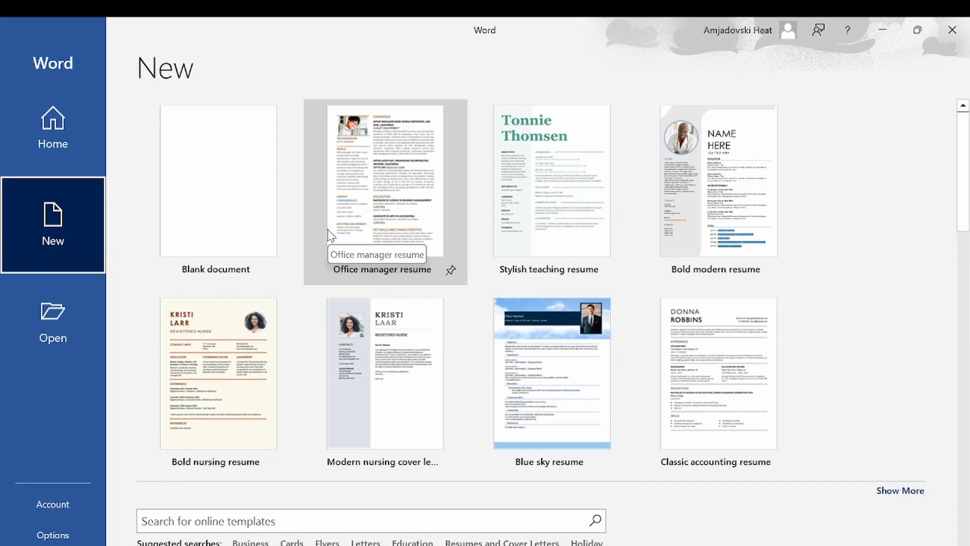
# Step: Browse the Word templates and search for the Resumes and Cover Letters suggested category
pyautogui.scroll(-5, 279, 213)
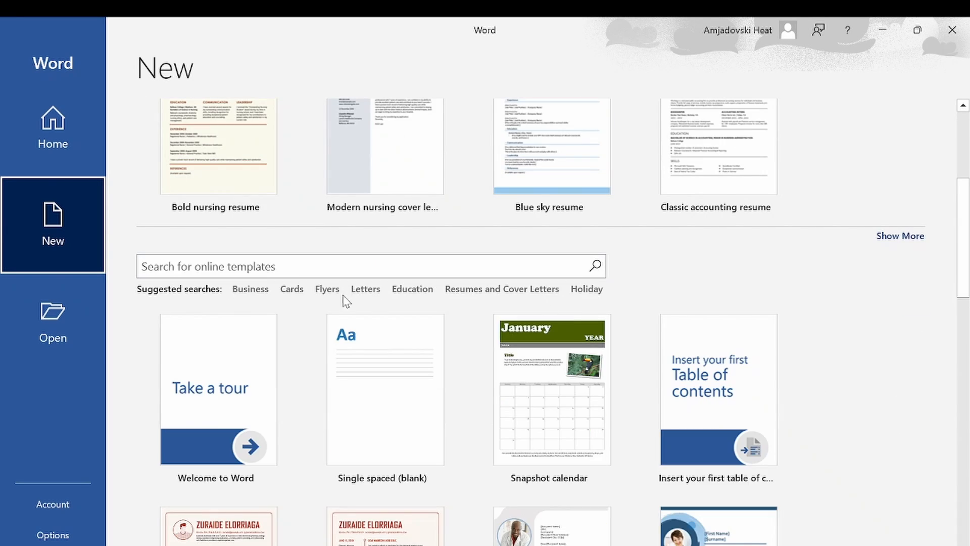
pyautogui.click(472, 295)
pyautogui.scroll(-8, 477, 296)
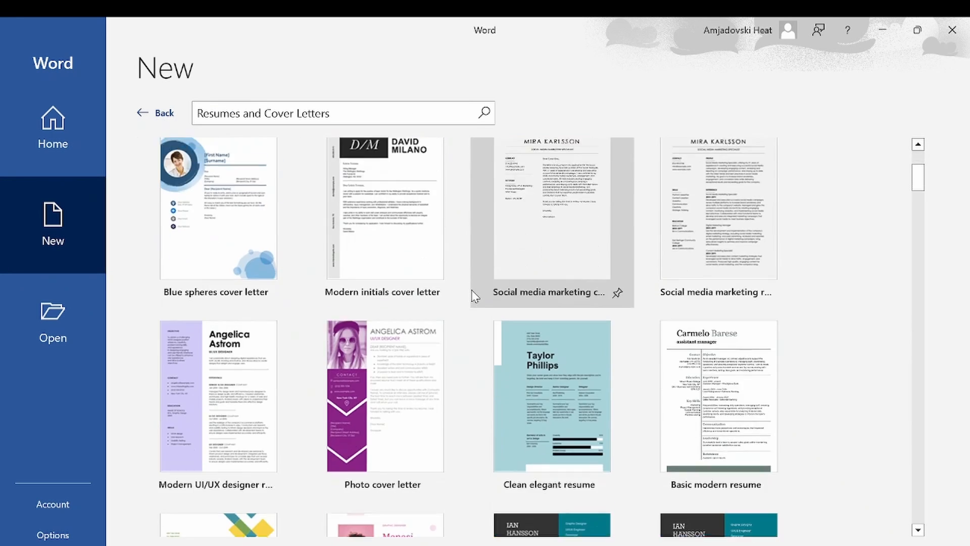
pyautogui.scroll(-10, 469, 298)
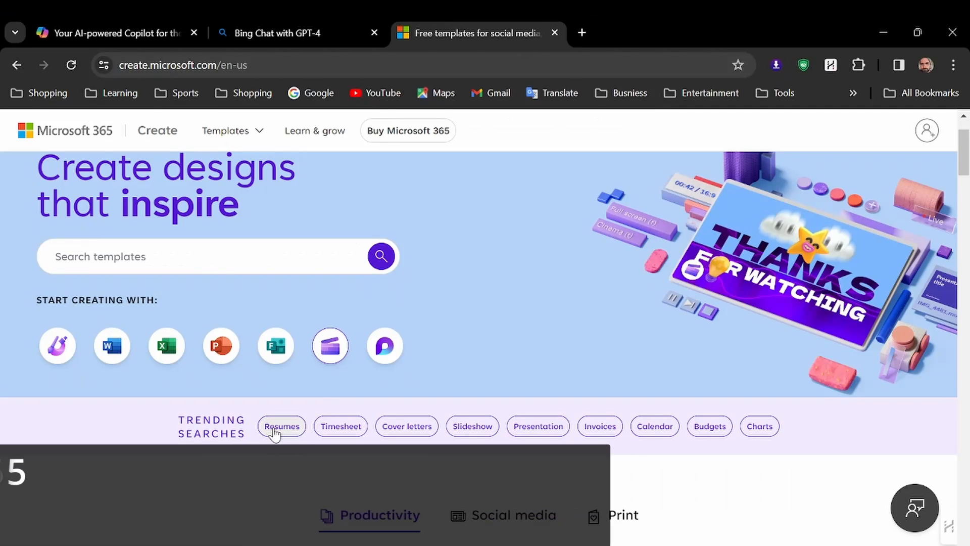
# Step: Browse resume templates on the Microsoft Create website and open the Impact resume template page
pyautogui.click(279, 366)
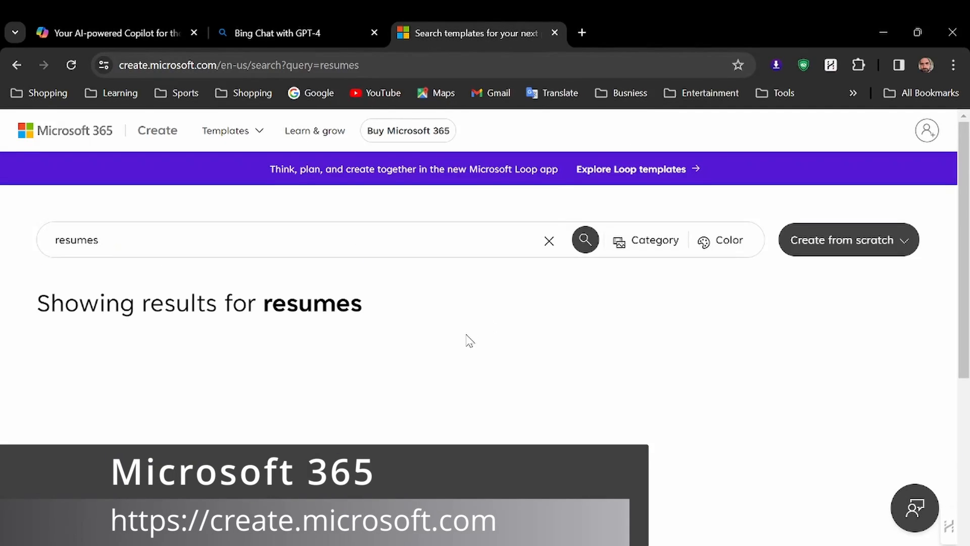
pyautogui.scroll(-15, 468, 341)
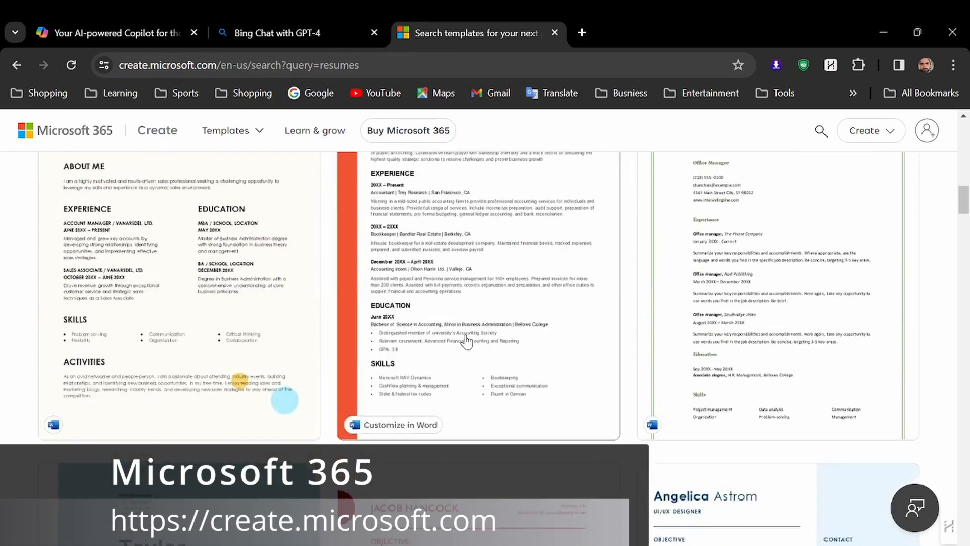
pyautogui.scroll(-12, 466, 341)
pyautogui.scroll(13, 466, 341)
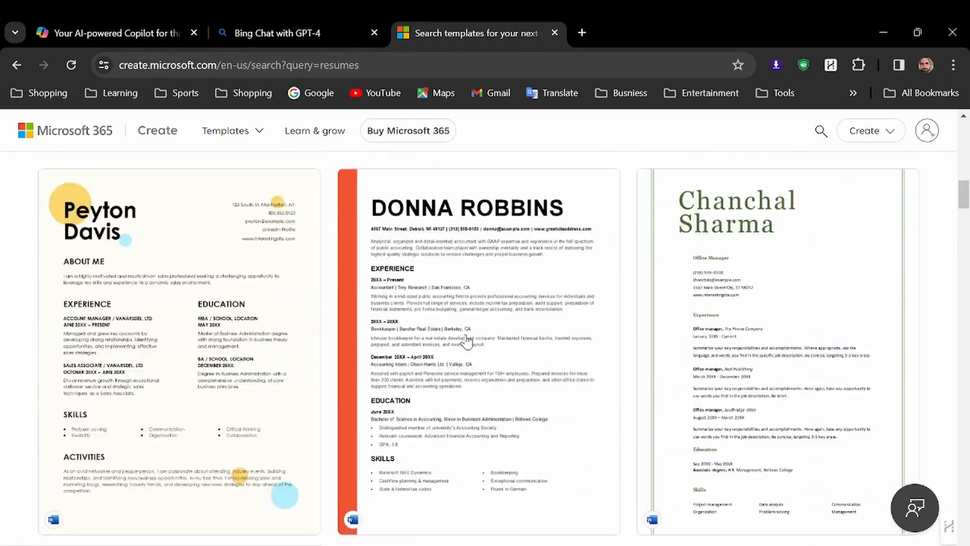
pyautogui.scroll(7, 468, 342)
pyautogui.click(492, 342)
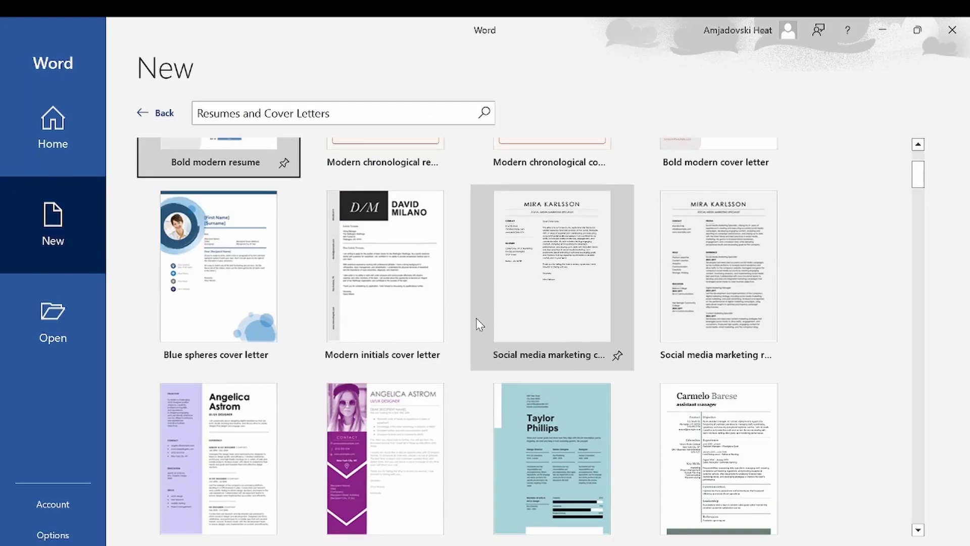
pyautogui.scroll(3, 475, 317)
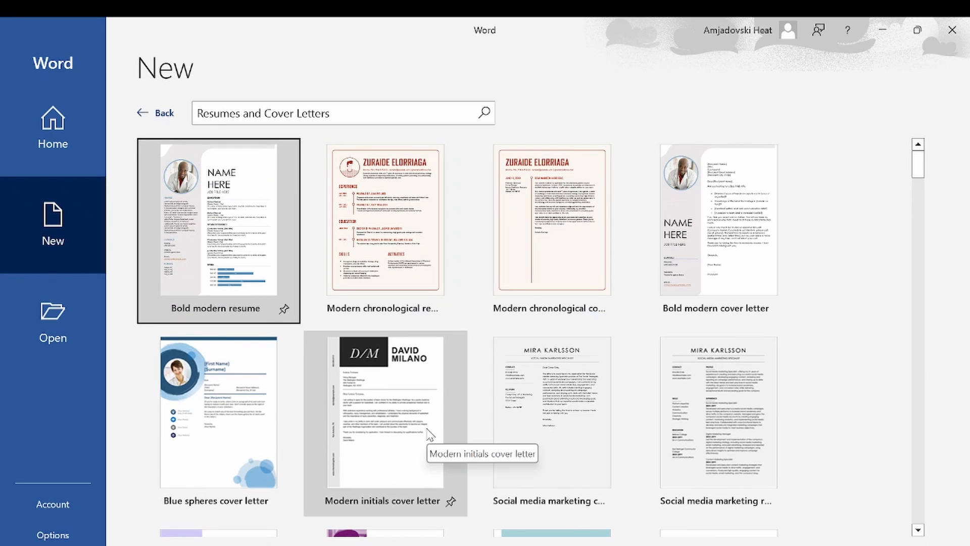
# Step: Create a new document from the Bold modern resume template
pyautogui.scroll(-2, 429, 428)
pyautogui.scroll(-3, 428, 428)
pyautogui.scroll(5, 427, 423)
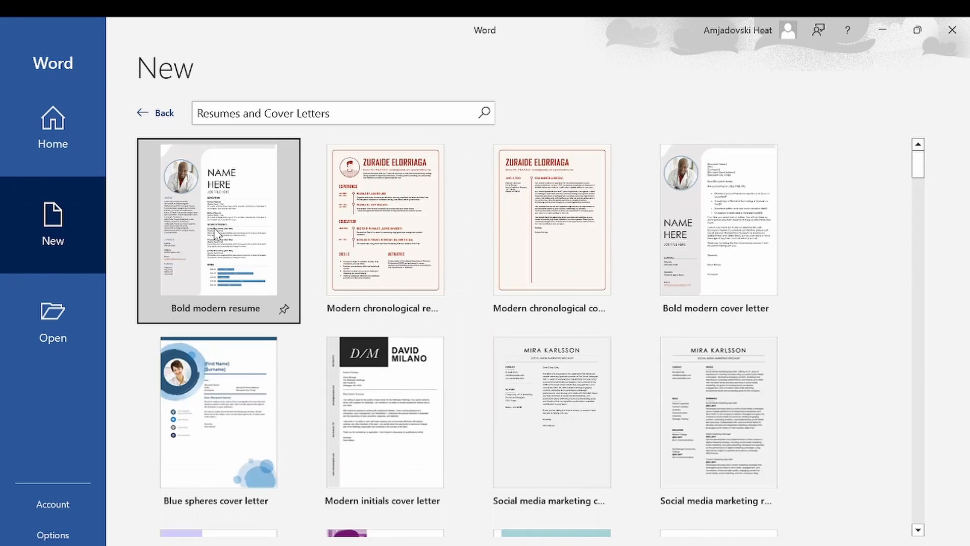
pyautogui.doubleClick(211, 250)
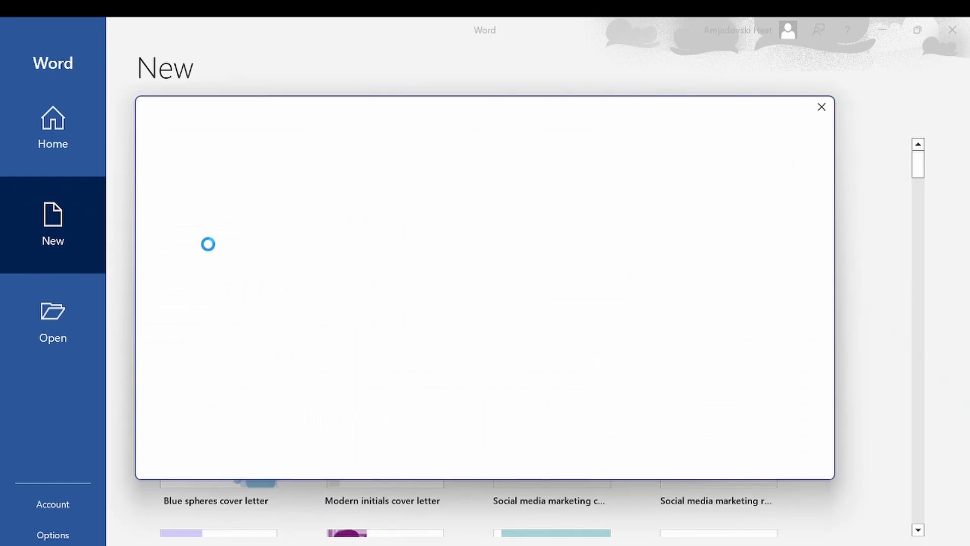
pyautogui.scroll(-3, 483, 238)
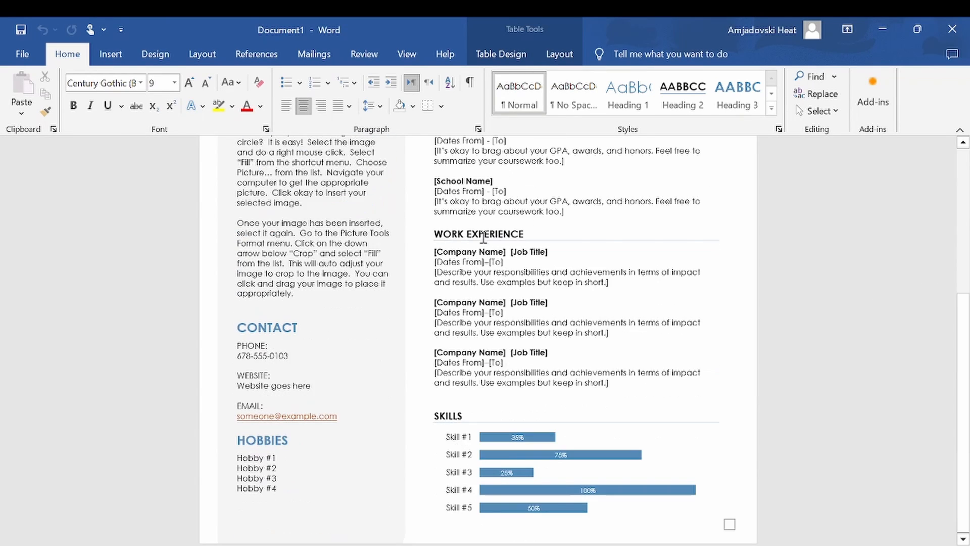
pyautogui.scroll(5, 483, 238)
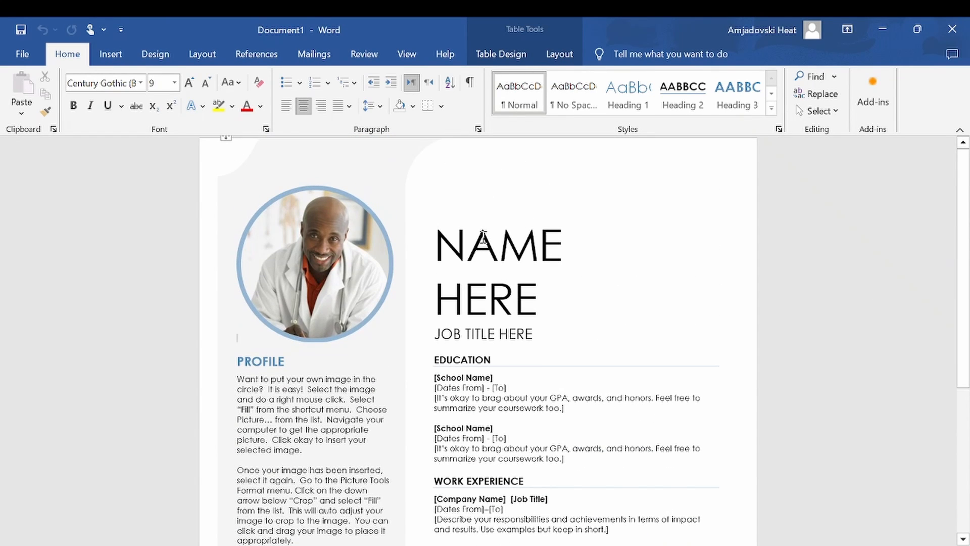
# Step: Replace the profile photo in the circle with a picture from this device
pyautogui.click(305, 247)
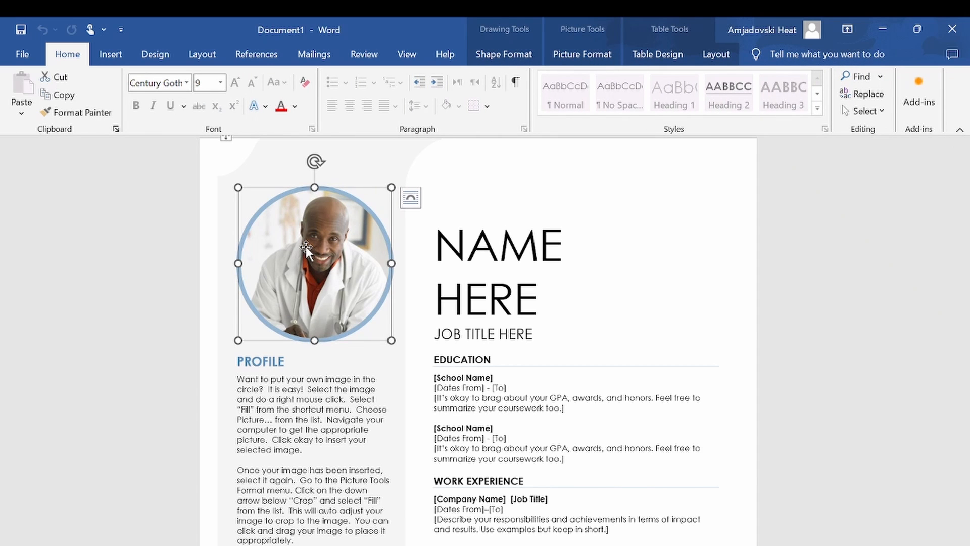
pyautogui.click(582, 53)
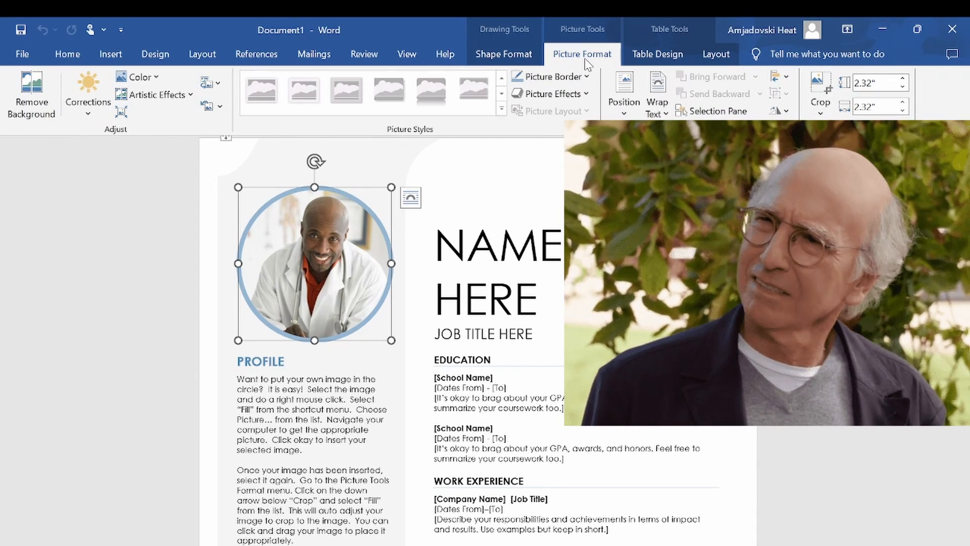
pyautogui.click(211, 82)
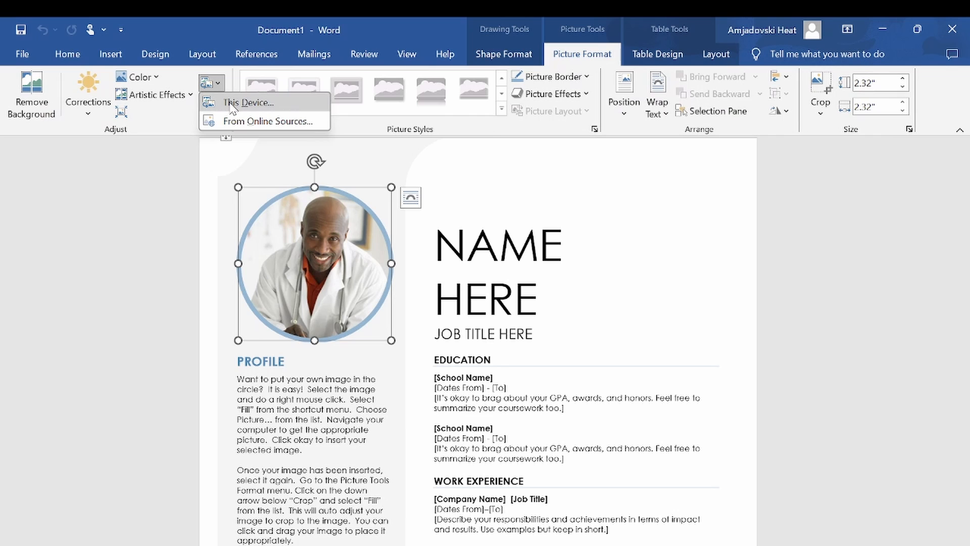
pyautogui.click(248, 102)
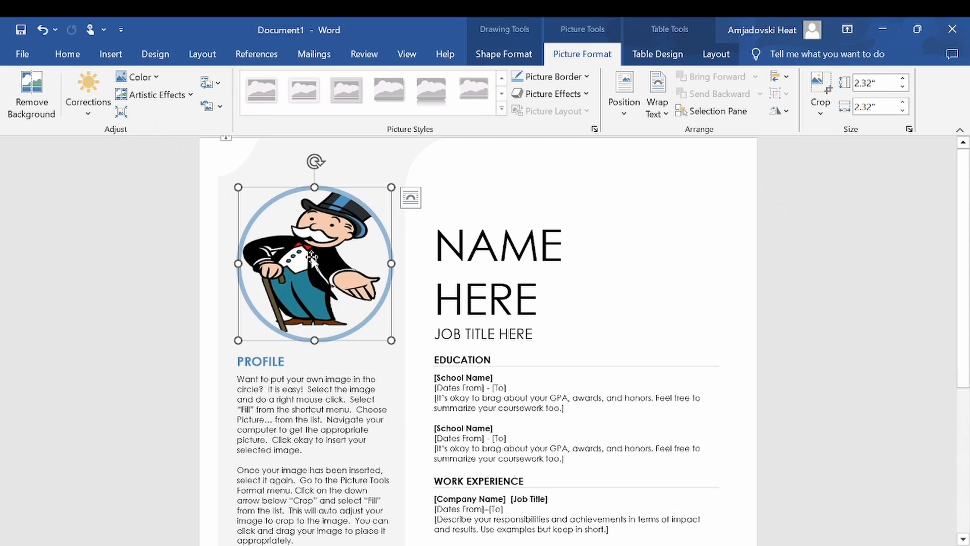
# Step: Apply Crop Fill to the new picture, then move and shrink it to fit inside the circle
pyautogui.click(824, 106)
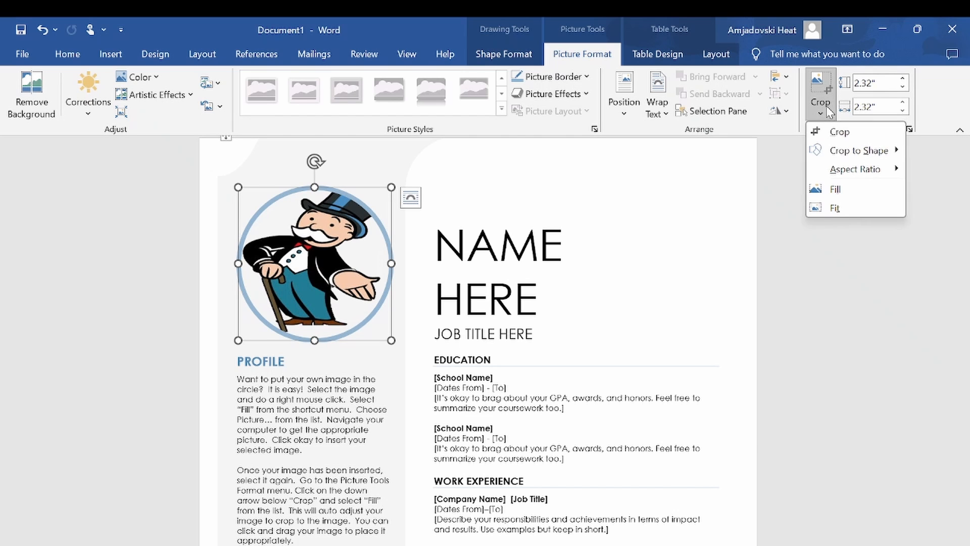
pyautogui.click(845, 191)
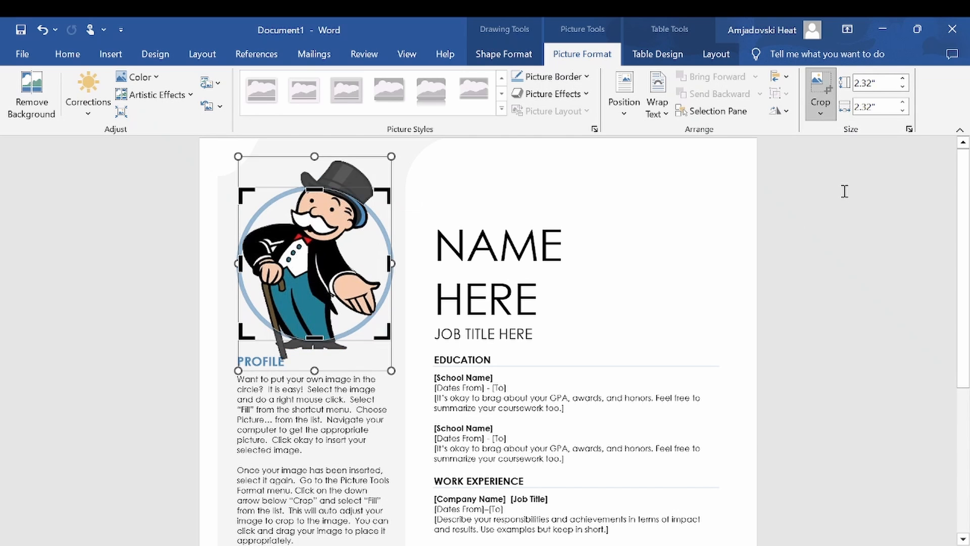
pyautogui.moveTo(296, 269); pyautogui.dragTo(297, 306)
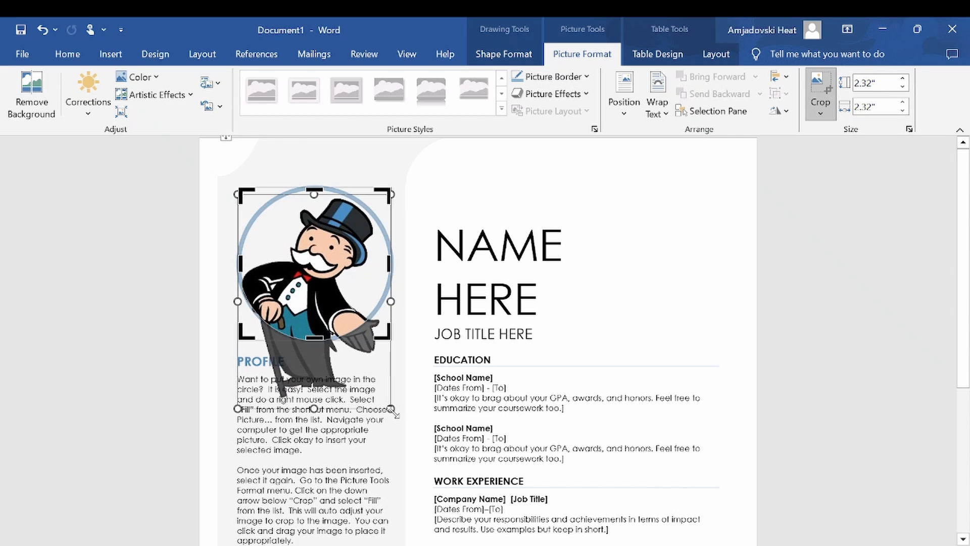
pyautogui.moveTo(391, 408); pyautogui.dragTo(342, 286)
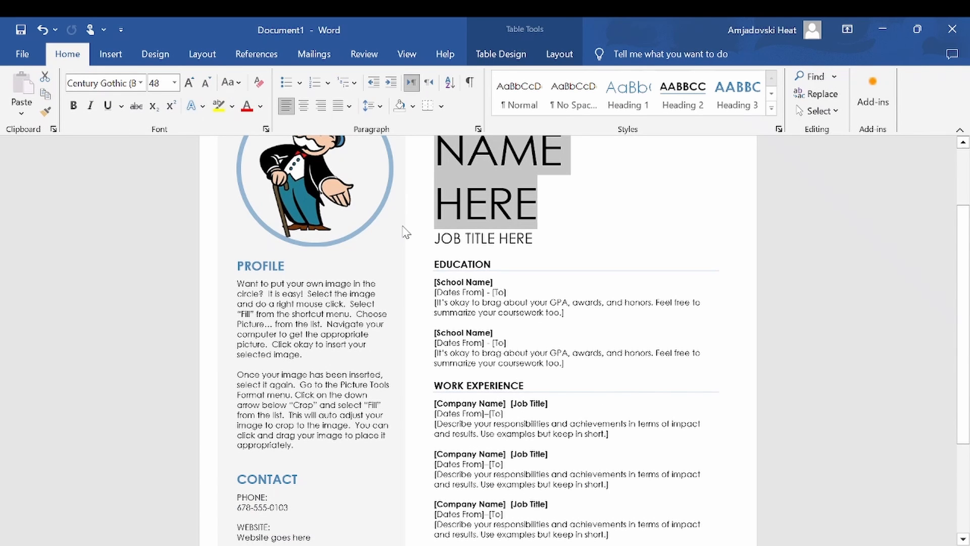
# Step: Select the placeholder paragraph under the Profile heading
pyautogui.doubleClick(254, 268)
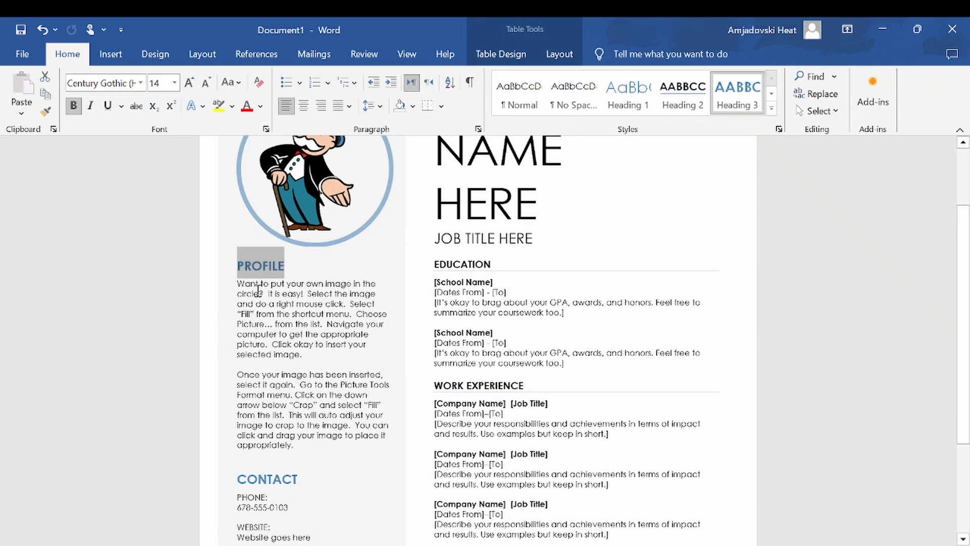
pyautogui.tripleClick(259, 284)
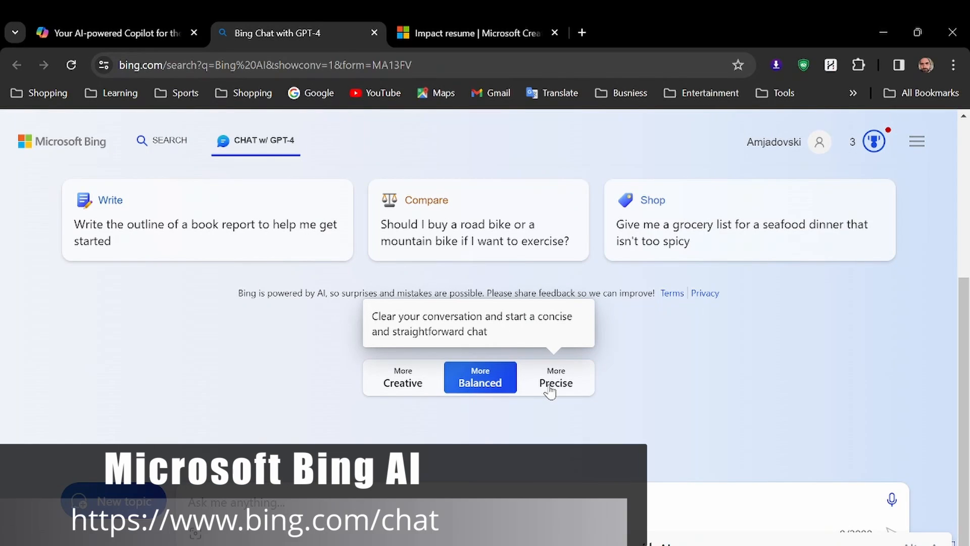
# Step: In Bing Chat, choose the More Precise style and send a request to write a resume summary from the listed job duties
pyautogui.click(548, 390)
pyautogui.click(419, 385)
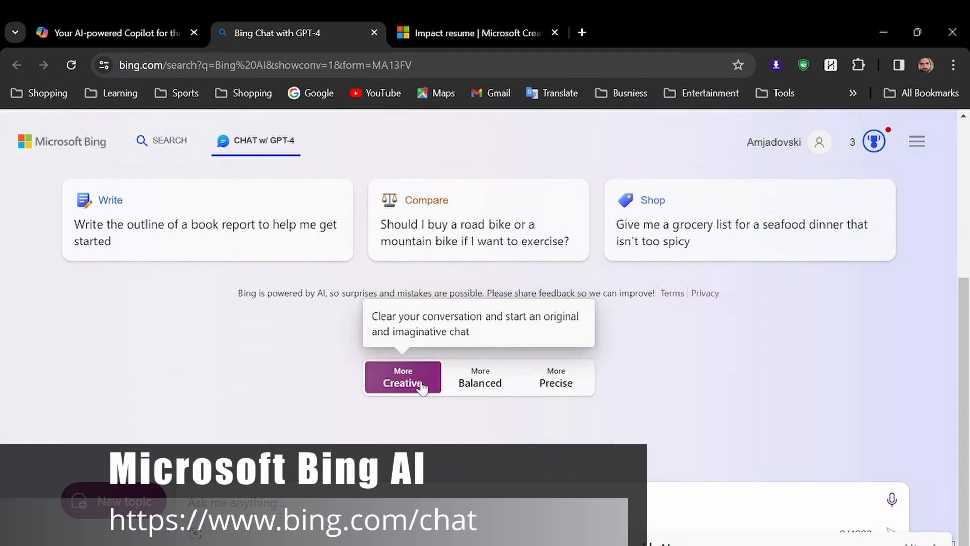
pyautogui.click(477, 389)
pyautogui.click(556, 388)
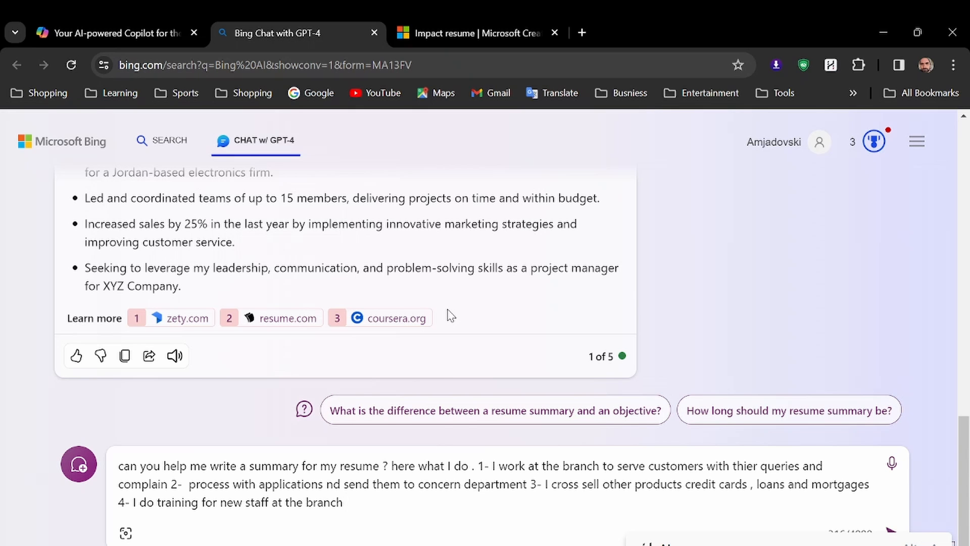
pyautogui.press('Return')
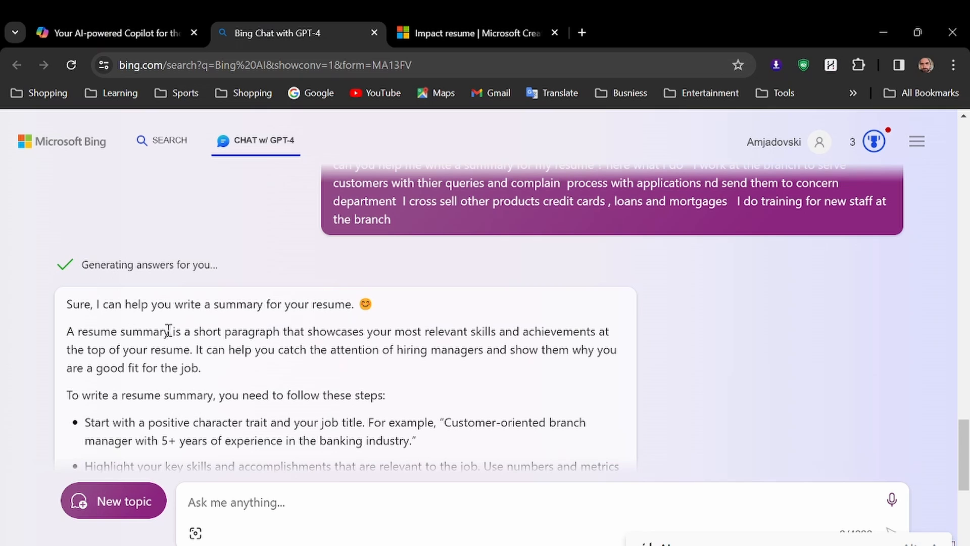
# Step: Read through Bing's answer and paste its example summary into the Profile section
pyautogui.scroll(-1, 232, 271)
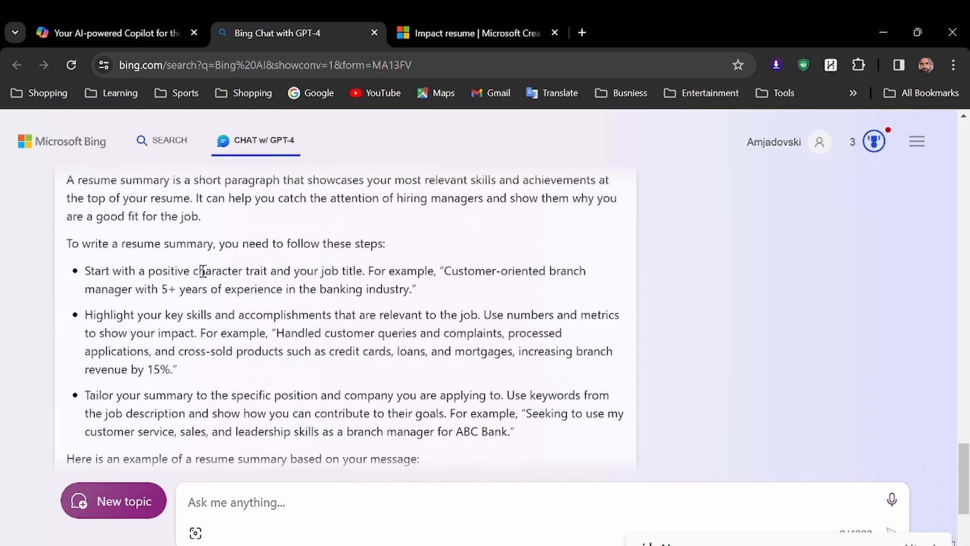
pyautogui.scroll(3, 203, 272)
pyautogui.scroll(-3, 203, 272)
pyautogui.scroll(-2, 202, 272)
pyautogui.scroll(-3, 200, 289)
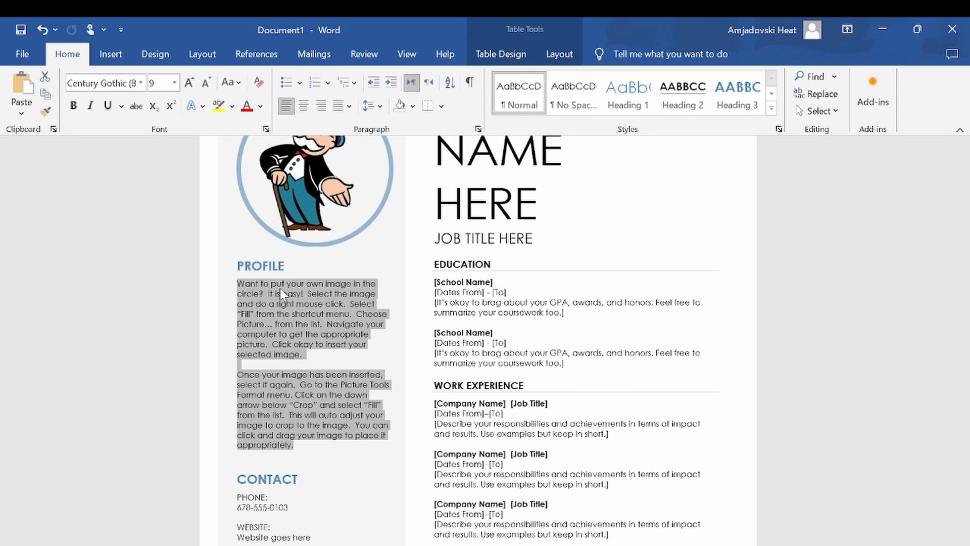
pyautogui.write('Customer-oriented branch manager with 5+ years of experience in the banking industry.Handled customer queries and complaints, processed applications, and cross-sold products such as credit cards, loans, and mortgages, increasing branch revenue by 15%.Trained and supervised new staff, ensuring high standards of performance and compliance.Seeking to use my customer service, sales, and leadership skills as a branch manager for ABC Bank.')
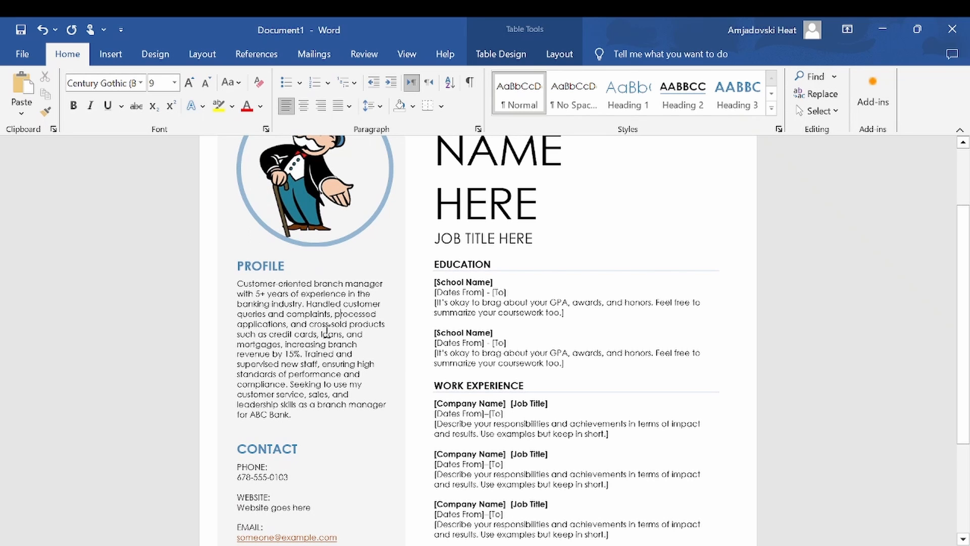
# Step: Review the placeholder fields in the Contact and Hobbies sections
pyautogui.scroll(-3, 327, 332)
pyautogui.scroll(-3, 341, 250)
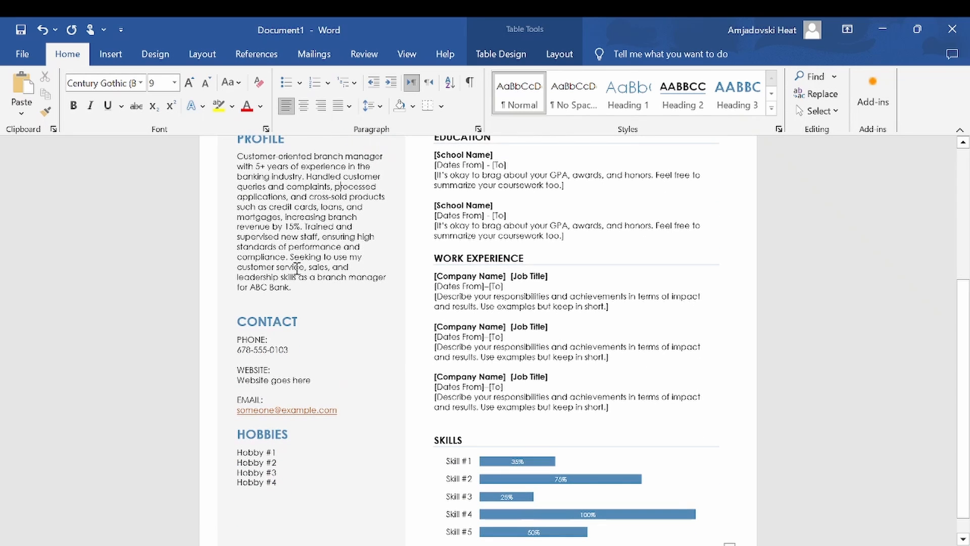
pyautogui.doubleClick(260, 340)
pyautogui.click(263, 379)
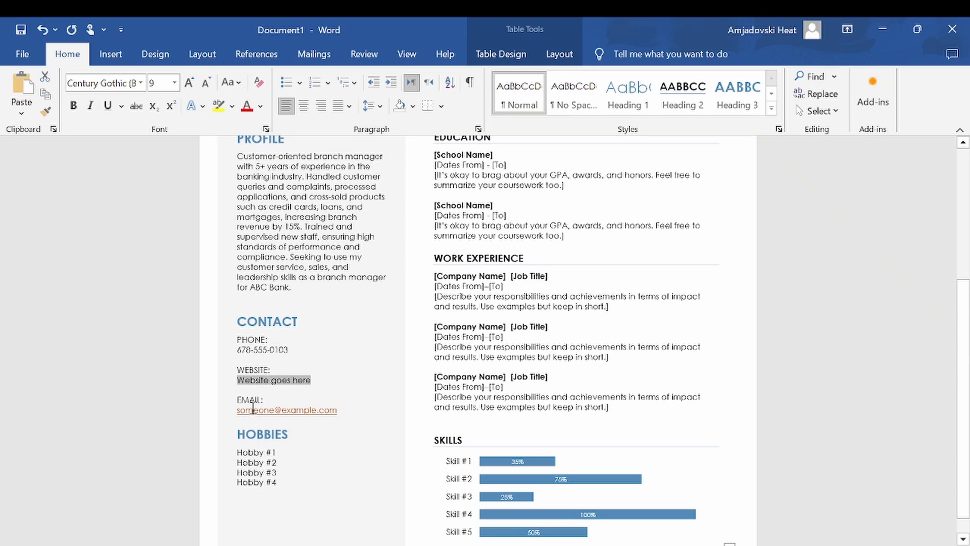
pyautogui.doubleClick(263, 370)
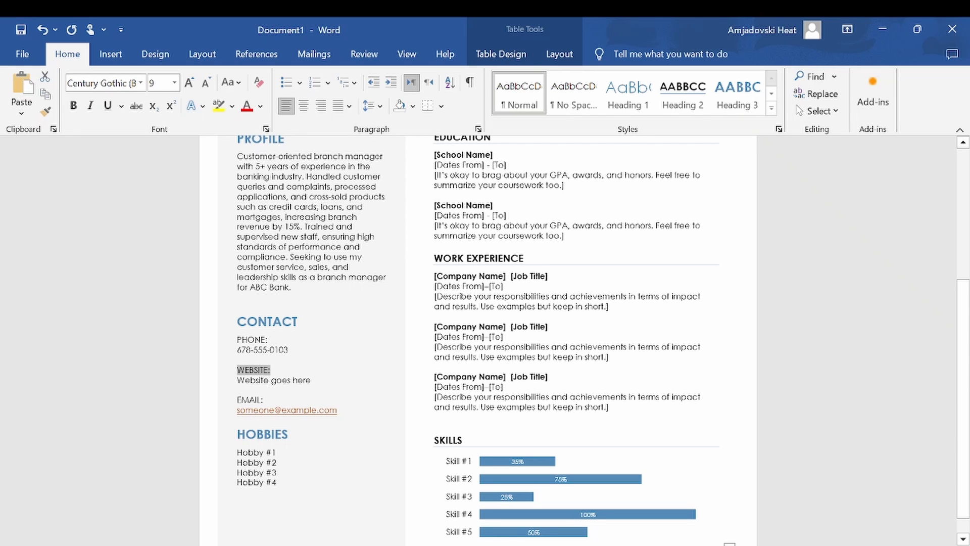
pyautogui.click(267, 381)
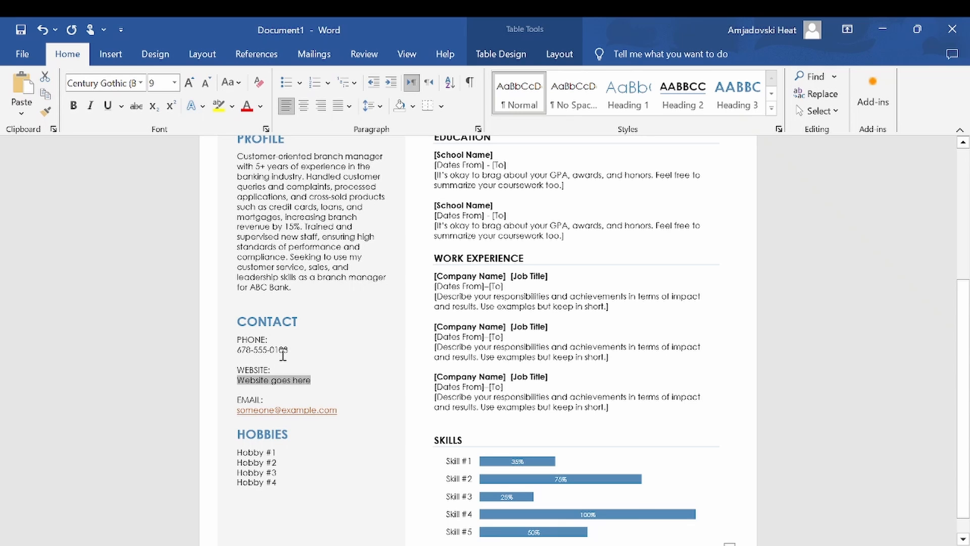
pyautogui.scroll(-1, 278, 425)
pyautogui.click(263, 431)
# Step: Review the name, job title and Work Experience placeholders from the top of the resume
pyautogui.hotkey('ctrl', 'Home')
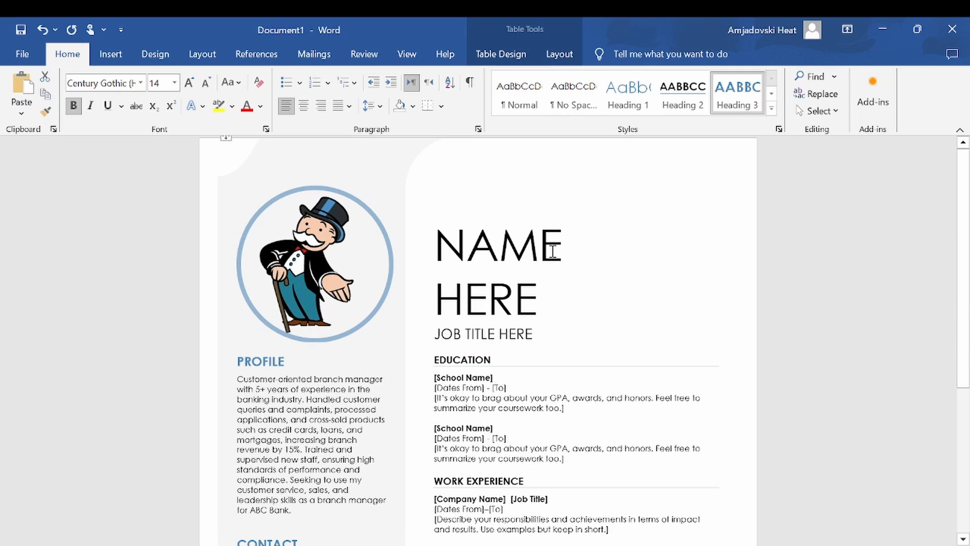
pyautogui.click(468, 251)
pyautogui.click(482, 334)
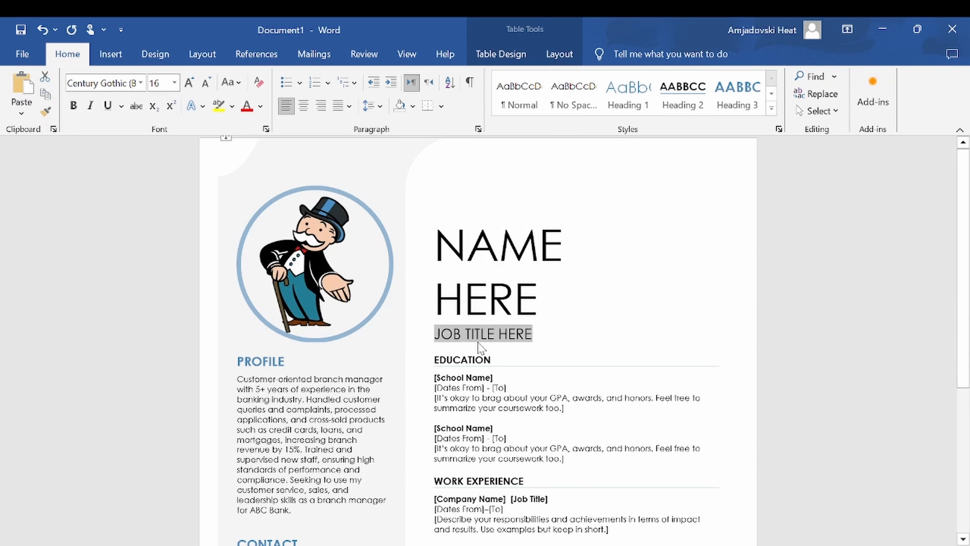
pyautogui.scroll(-2, 539, 289)
pyautogui.click(483, 318)
pyautogui.scroll(-2, 486, 327)
pyautogui.click(474, 322)
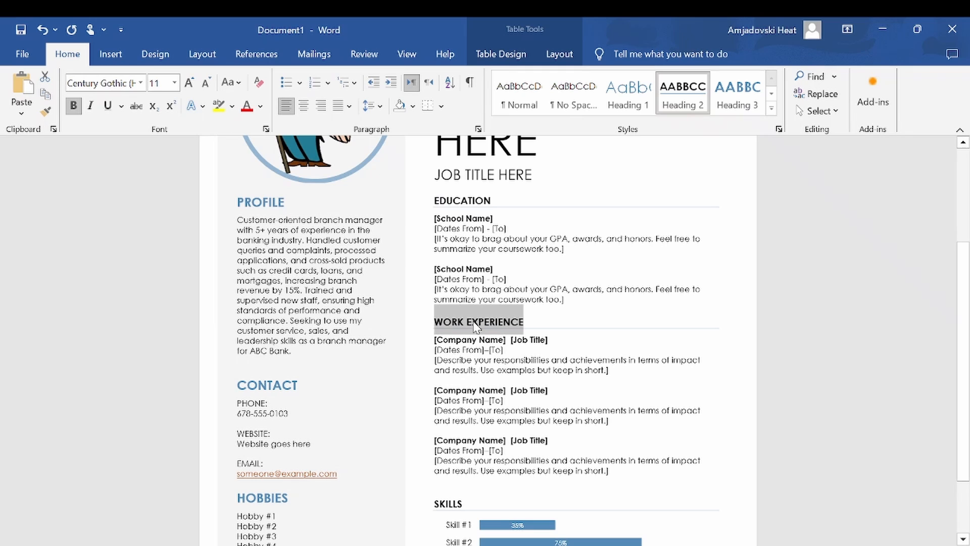
# Step: Replace the first Company Name placeholder with ABC Bank and its Job Title with Sales Manager
pyautogui.click(474, 339)
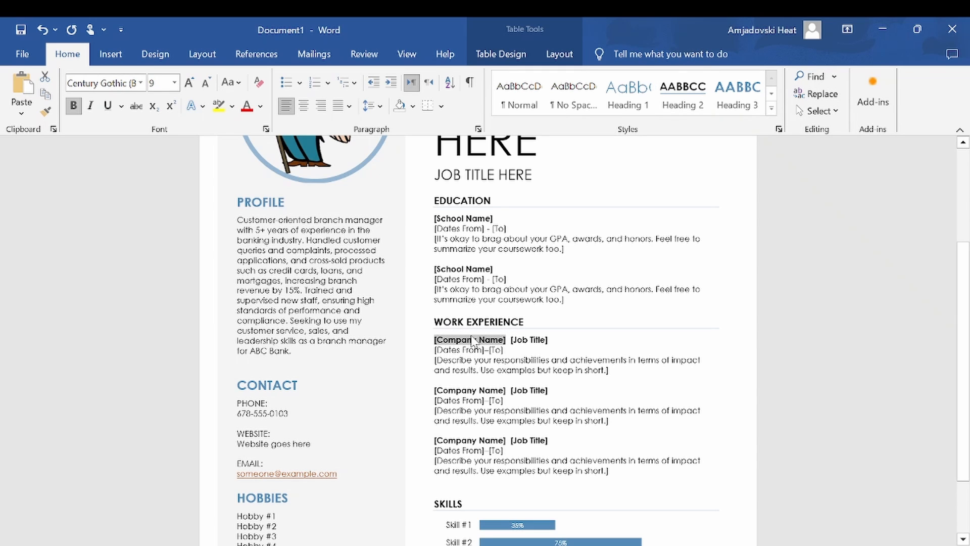
pyautogui.write('ABC Bank')
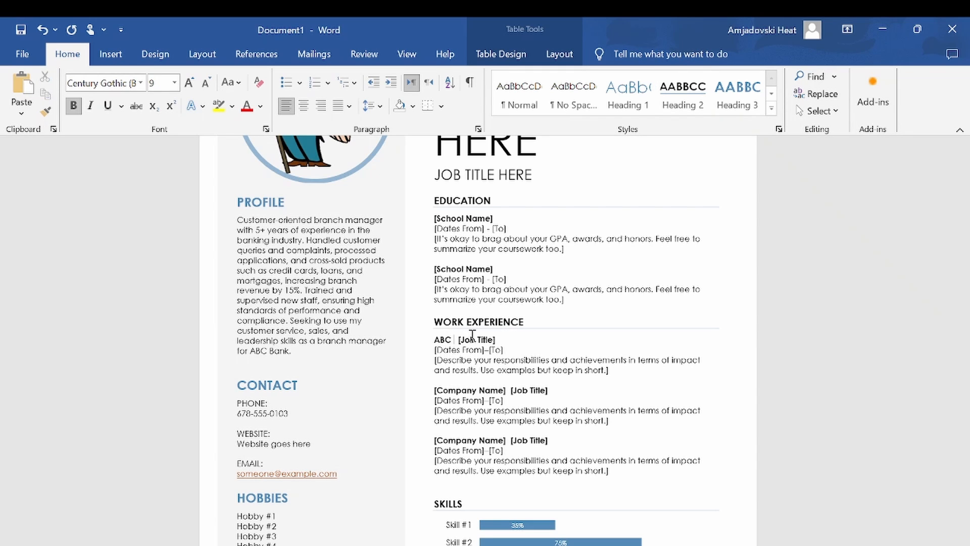
pyautogui.press('Right')
pyautogui.press('Right')
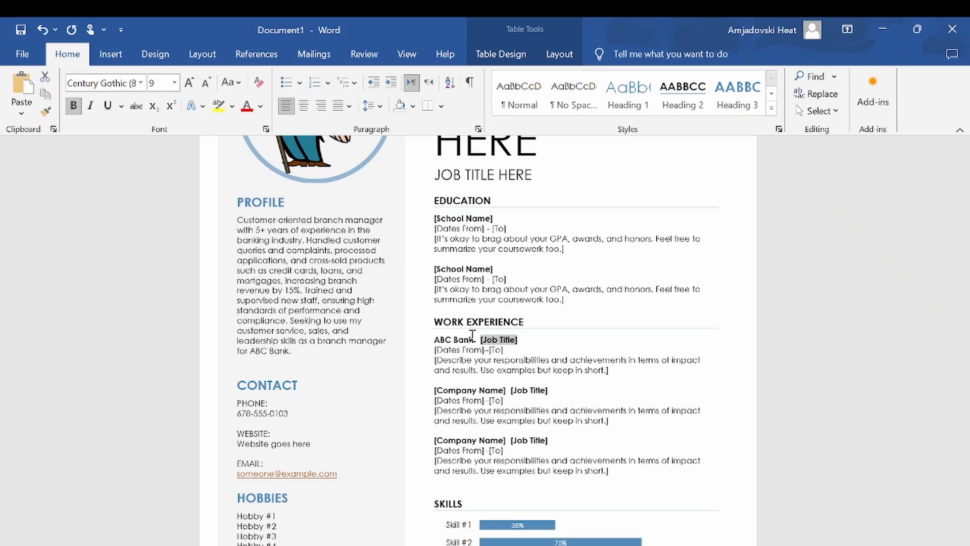
pyautogui.write('Sales Manager')
# Step: Add dash bullets under the first job: increased sales revenue 10% to 20%, reduced cost 5%, introduced new product idea
pyautogui.press('Down')
pyautogui.press('Down')
pyautogui.write('-')
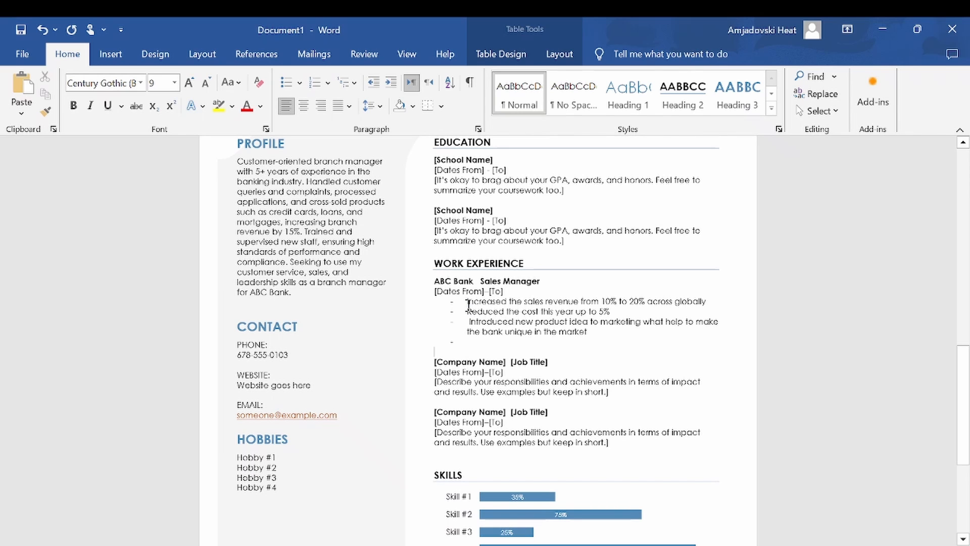
# Step: Copy the three bullets and ask Bing Chat "how to improve these bullet point on my resume ?" with them pasted
pyautogui.moveTo(466, 301); pyautogui.dragTo(591, 332)
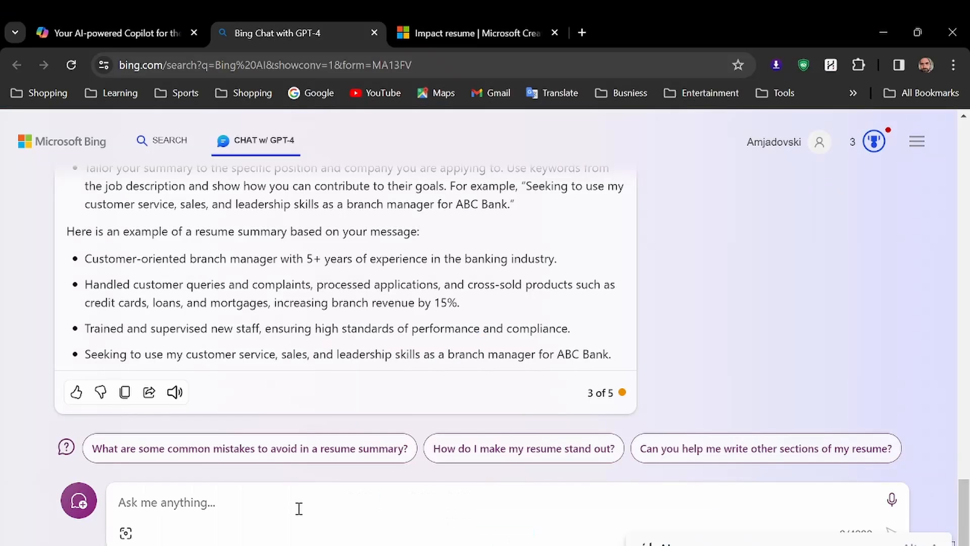
pyautogui.write('how to improve th')
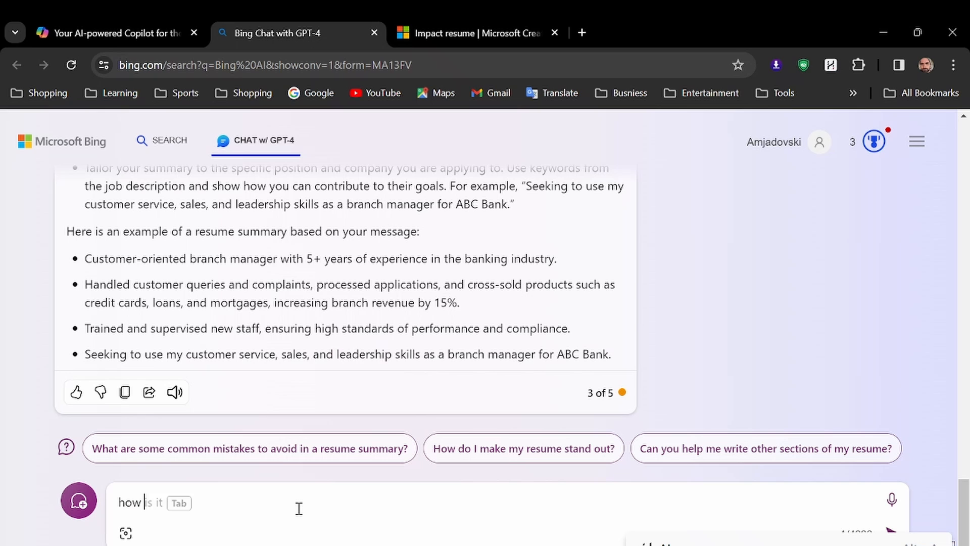
pyautogui.write('e')
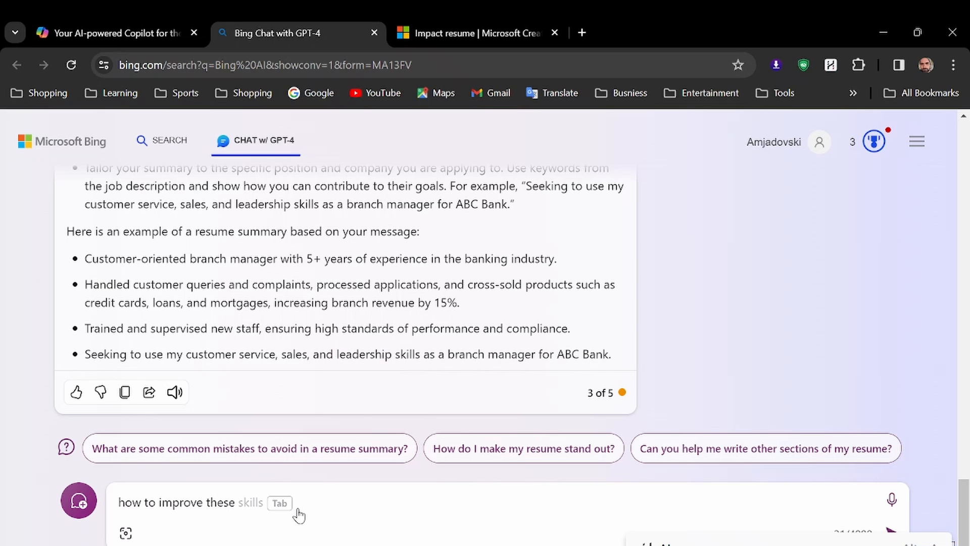
pyautogui.write(' bullet point on my resume ?')
pyautogui.write('-   Increased the sales revenue from 10% to 20% across globally -    Reduced the cost this year up to 5% -    Introduced new product idea to marketing what help to make the bank unique in the market')
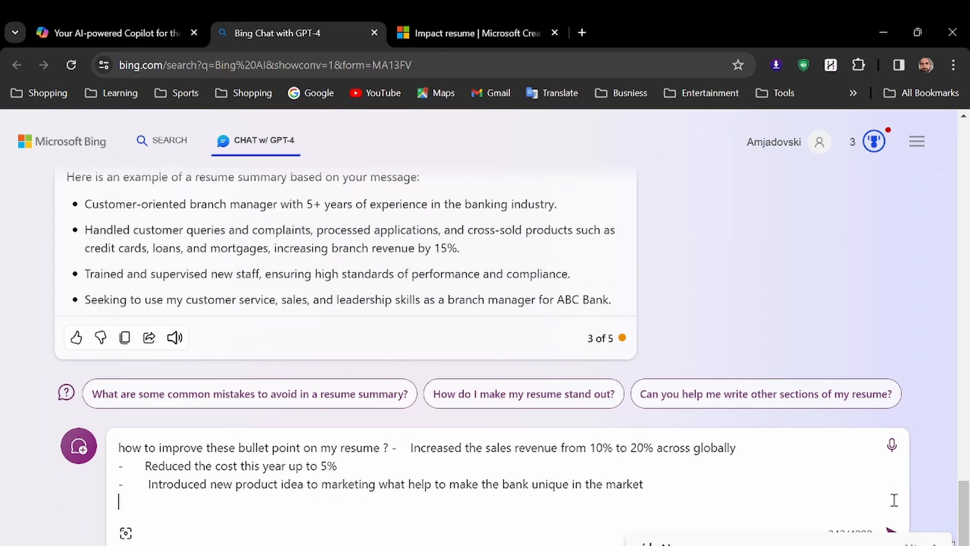
pyautogui.click(891, 531)
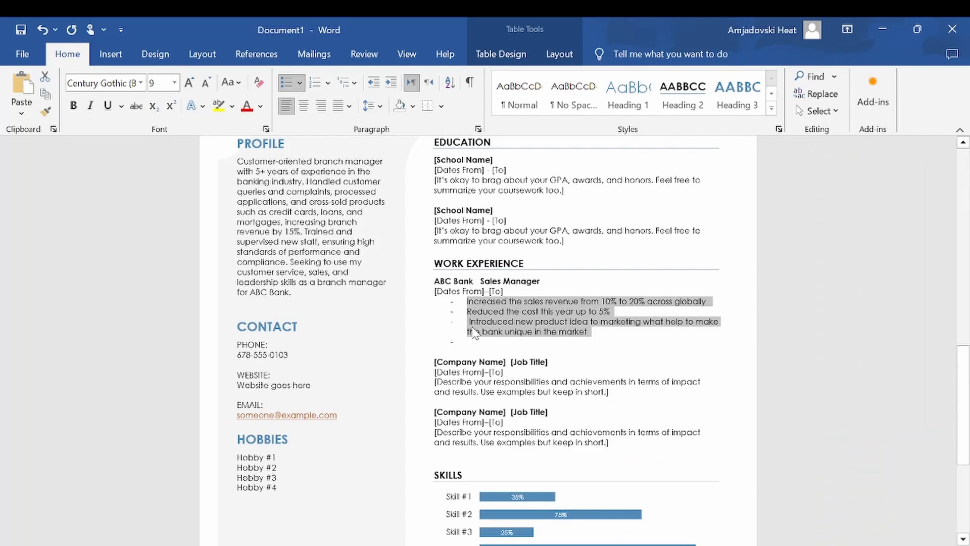
# Step: Replace the bullets with Bing's improved version, pasting it to match the resume's formatting
pyautogui.moveTo(466, 301); pyautogui.dragTo(625, 335)
pyautogui.write('Innovative product manager with 4+ years of experience in the banking industry. Increased the sales revenue from 10% to 20% across globally by implementing effective marketing strategies and building strong customer relationships. Reduced the cost this year up to 5% by optimizing the product development process and eliminating waste. Introduced a new product idea to the marketing team that helped to make ABC Bank unique in the market. The product was a mobile app that enabled customers to access their accounts, transfer money, and pay bills securely and conveniently. The app received positive feedback from users and increased customer loyalty and retention.')
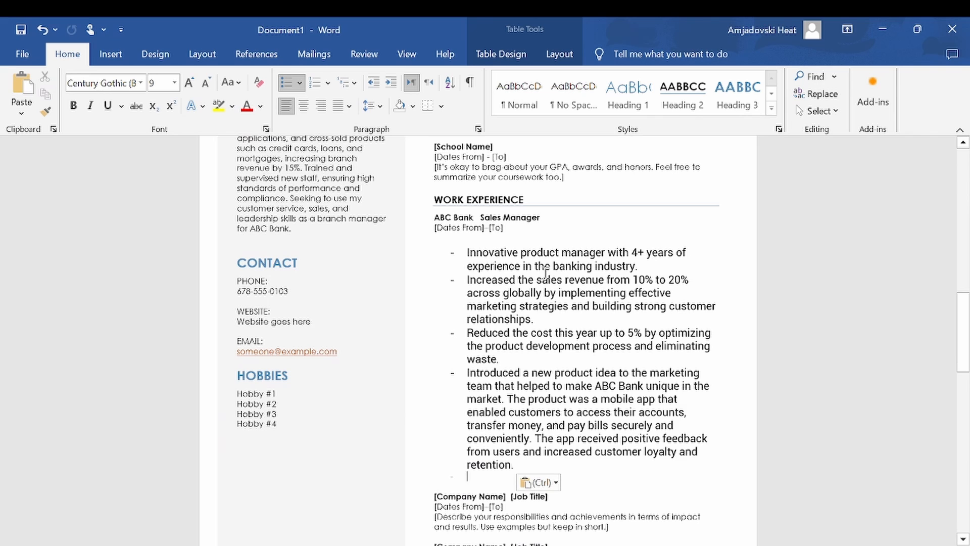
pyautogui.click(549, 481)
pyautogui.click(578, 430)
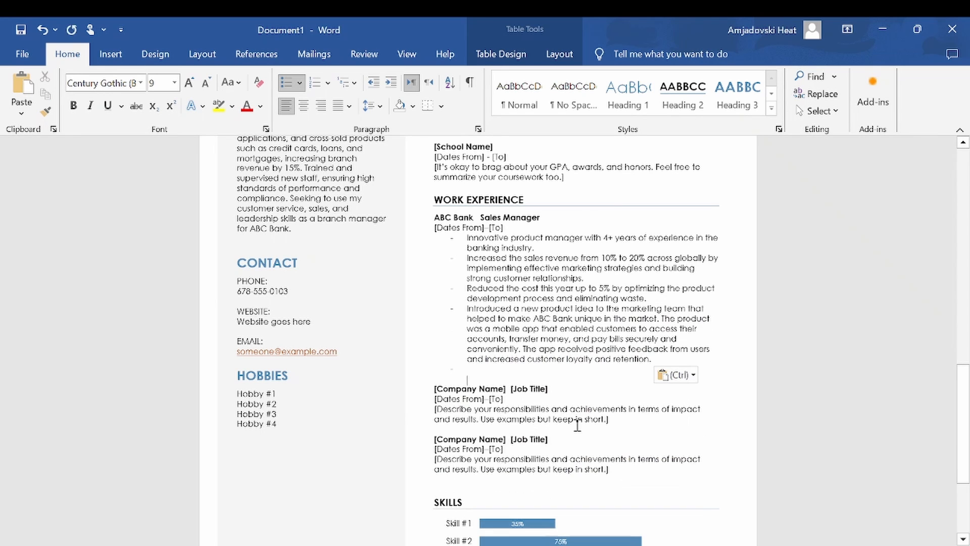
# Step: Review the updated Work Experience section of the resume
pyautogui.click(565, 288)
pyautogui.scroll(1, 514, 307)
pyautogui.scroll(-2, 514, 307)
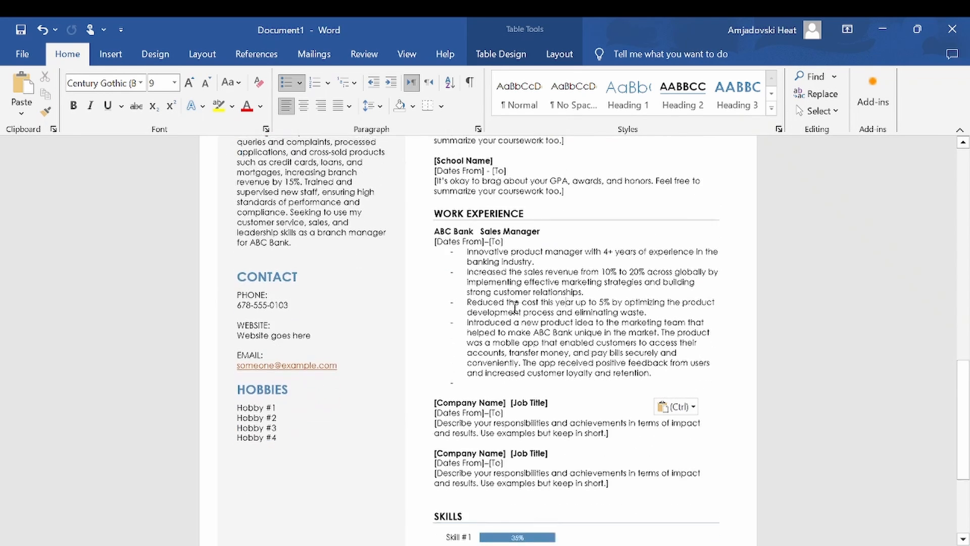
pyautogui.scroll(3, 514, 308)
pyautogui.scroll(5, 514, 307)
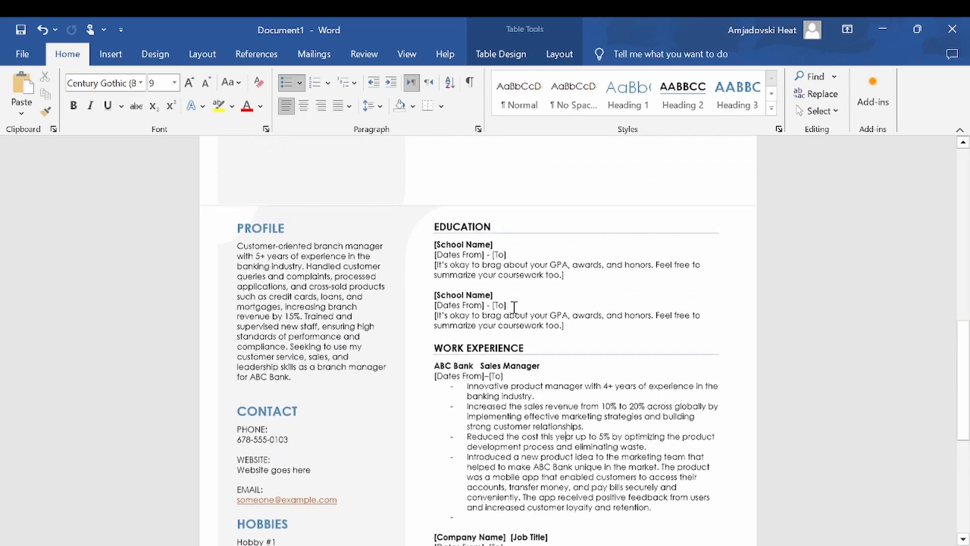
pyautogui.scroll(-5, 514, 307)
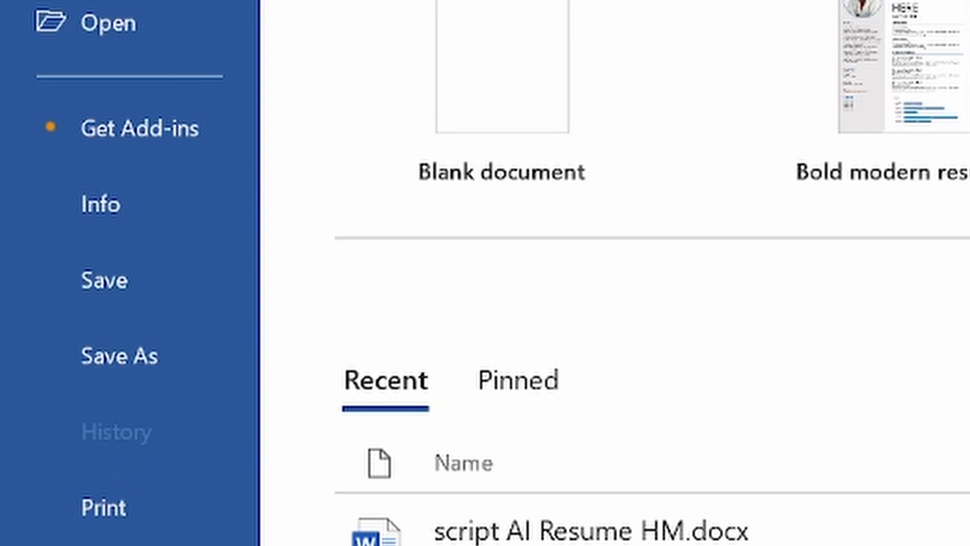
# Step: Publish the resume as a PDF named Name.pdf and scroll through the opened file
pyautogui.click(43, 414)
pyautogui.click(432, 225)
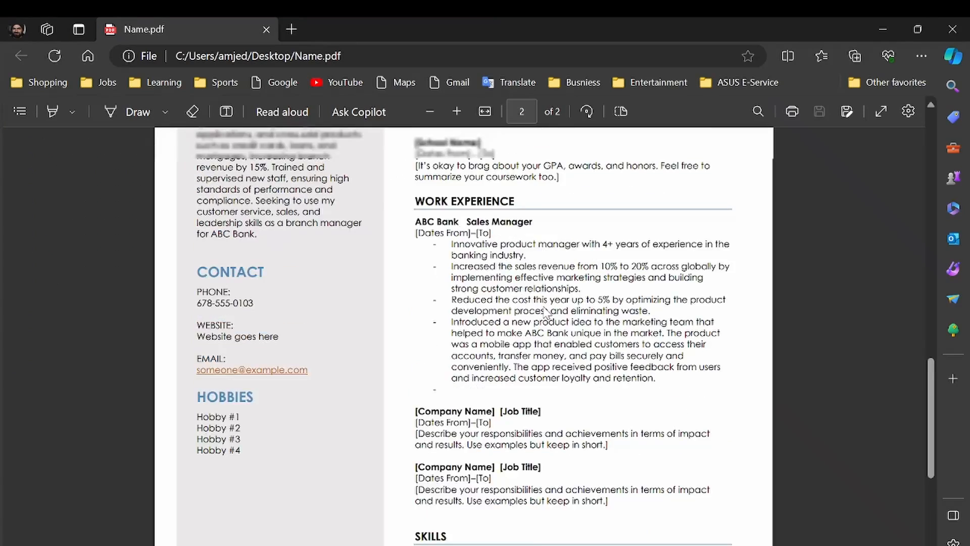
pyautogui.scroll(3, 547, 314)
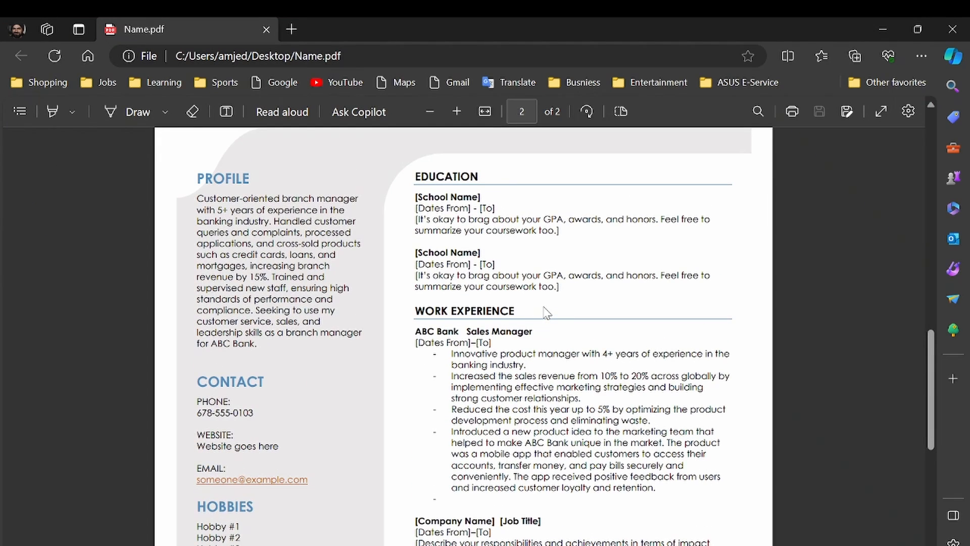
pyautogui.scroll(-5, 546, 310)
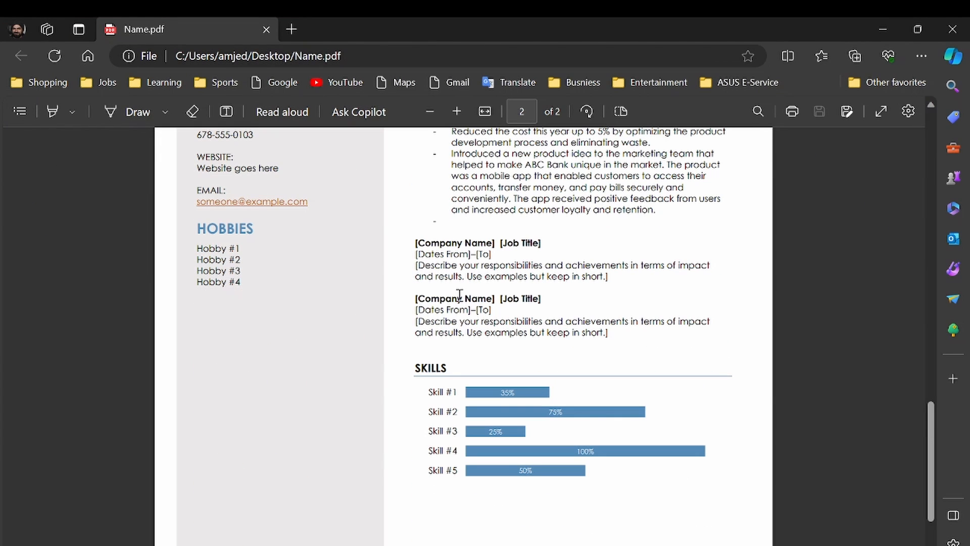